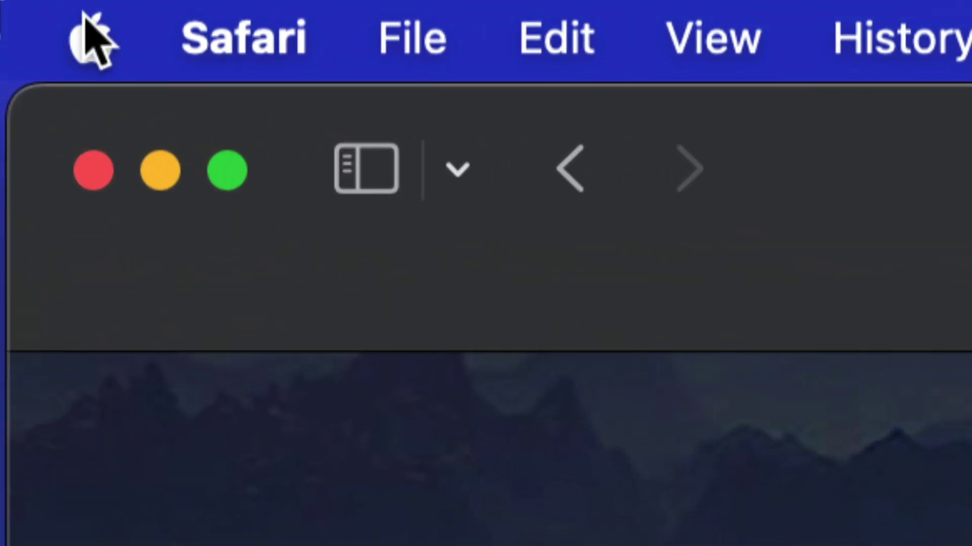
# Step: Launch the App Store from the Apple menu's 'App Store… (8 updates)' item
pyautogui.click(88, 31)
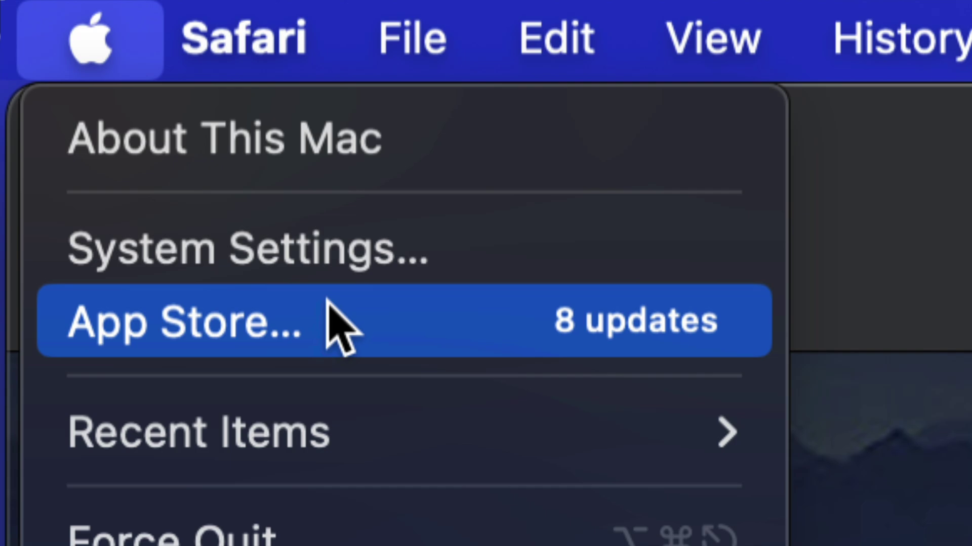
pyautogui.click(340, 326)
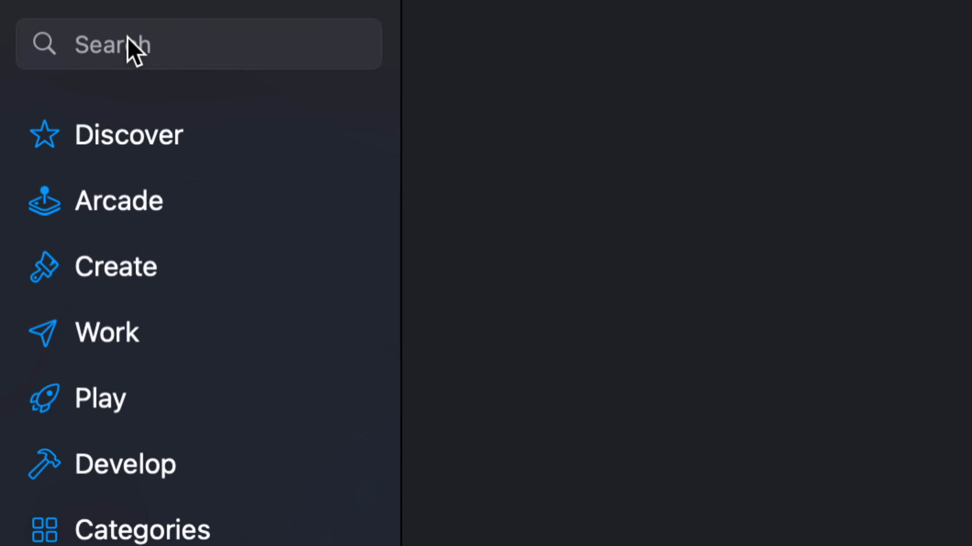
# Step: Search the store for 'final cut pro' and start the Final Cut Pro 10.7.1 (4.79 GB) update
pyautogui.click(127, 40)
pyautogui.write('final c')
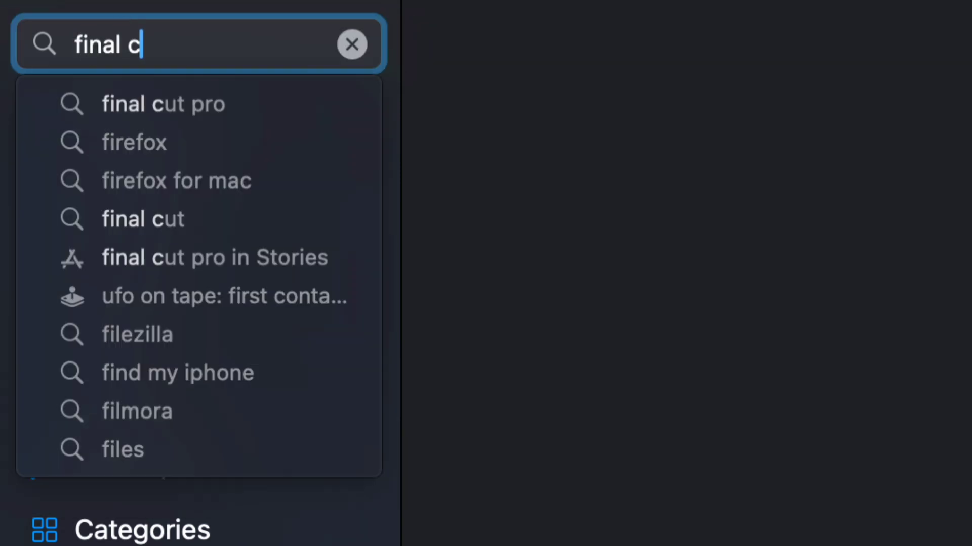
pyautogui.write('ut pro')
pyautogui.press('Return')
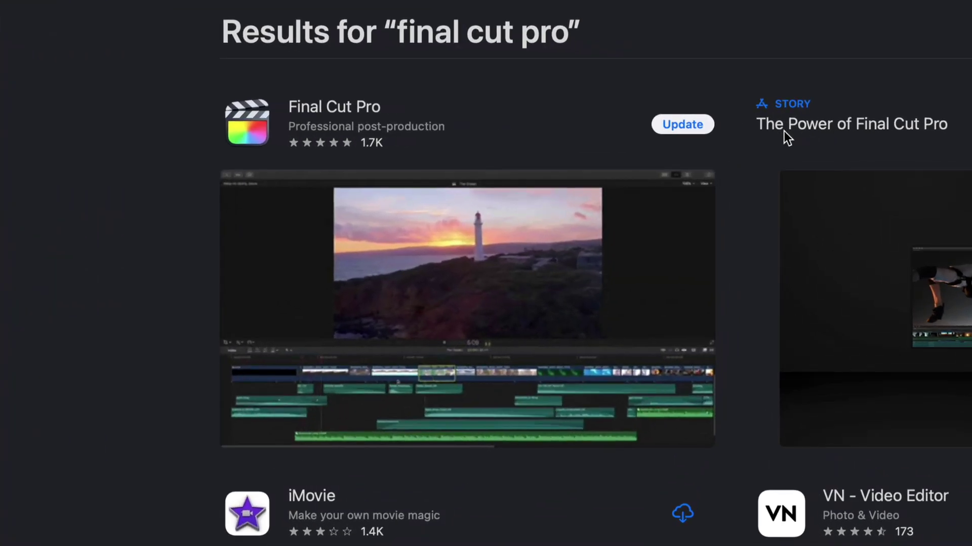
pyautogui.click(681, 130)
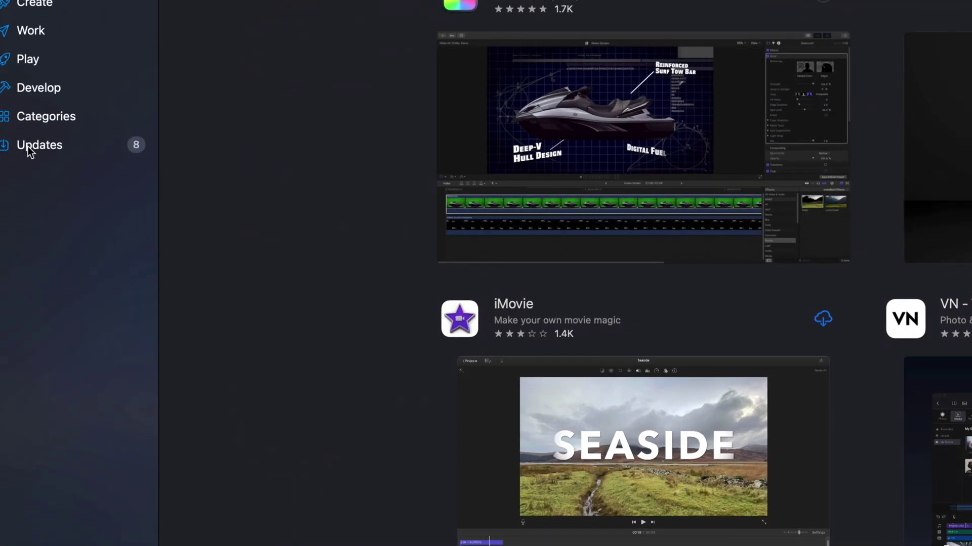
# Step: Show the Updates list and expand GarageBand's full release notes (854.1 MB)
pyautogui.click(21, 151)
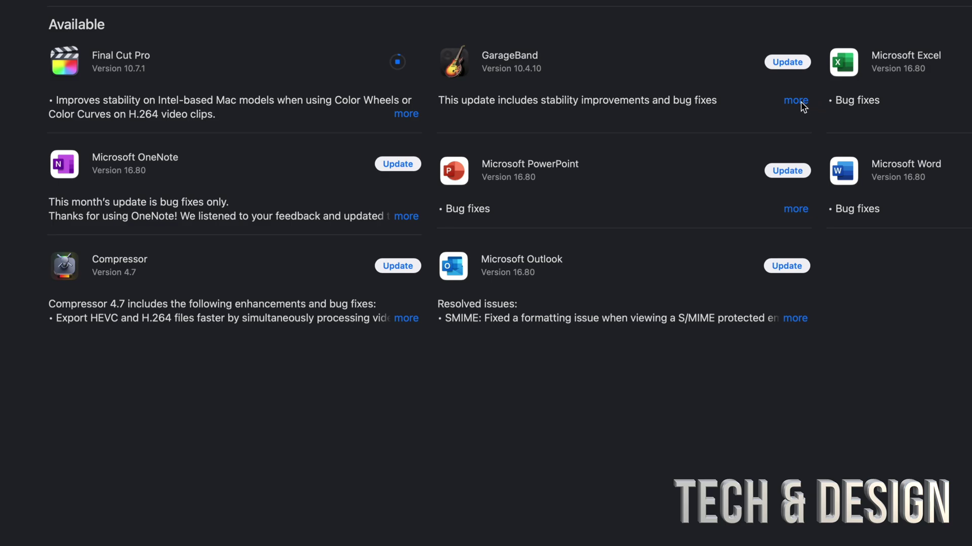
pyautogui.click(802, 104)
# Step: Expand Compressor 4.7's full release notes (352 MB) while Final Cut Pro downloads
pyautogui.click(406, 320)
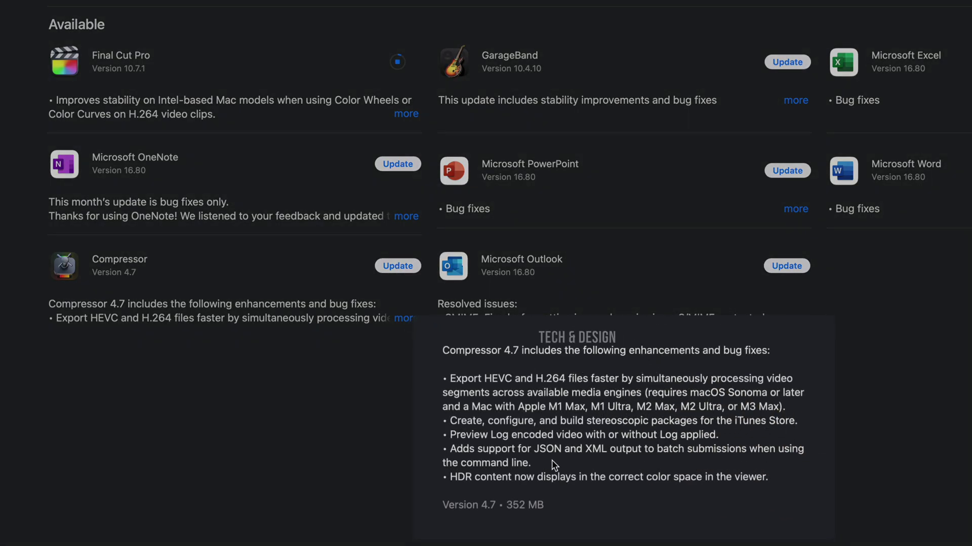